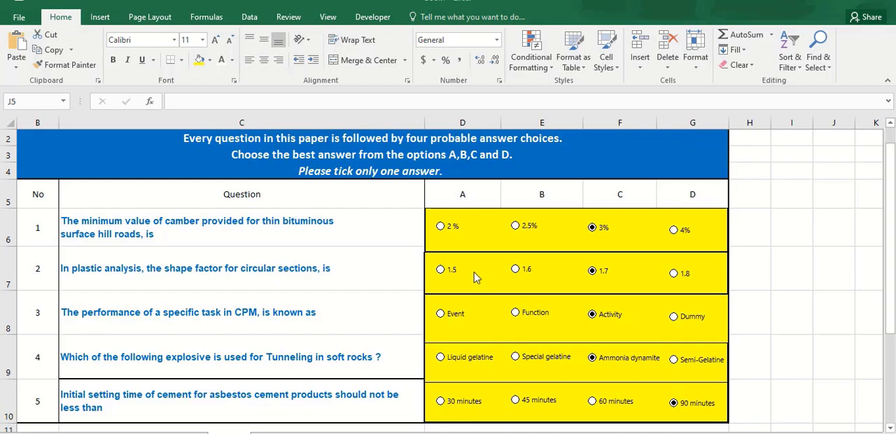
Choose the 2 % answer for question 1 and copy the question table in B5:G10
left_click(443, 229)
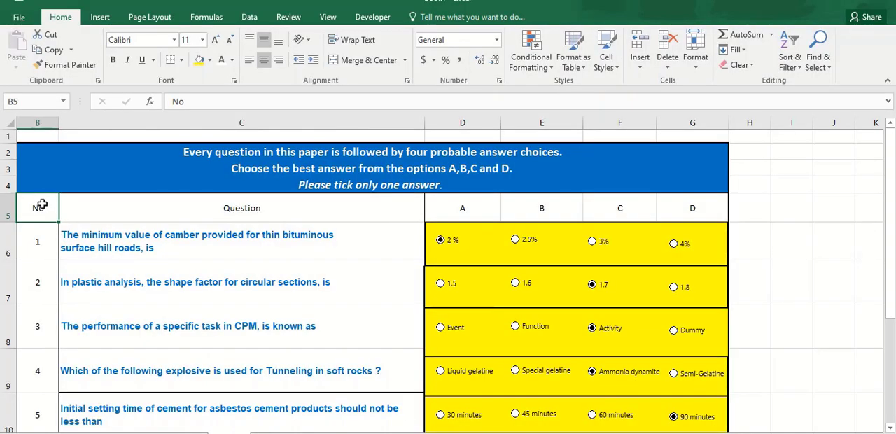
left_click_drag(40, 200, 721, 424)
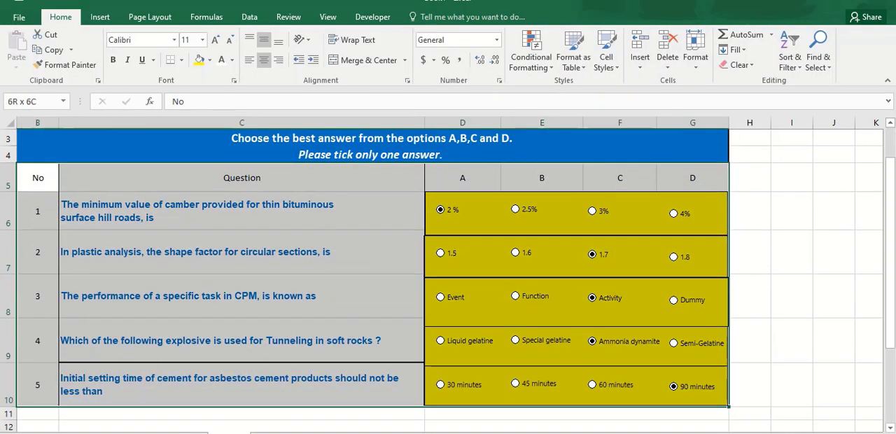
right_click(241, 209)
key("Escape")
key("ctrl+c")
Paste the copied table as a picture below the original and move it so it starts at row 13
scroll(241, 280, "down", 2)
right_click(248, 304)
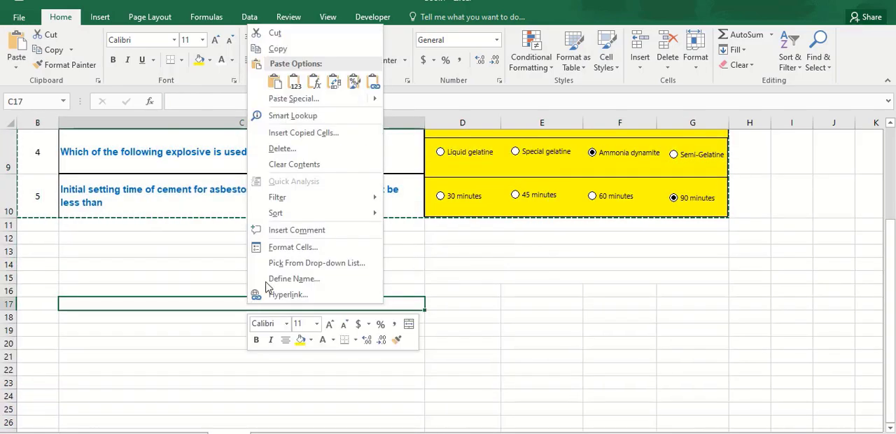
mouse_move(313, 100)
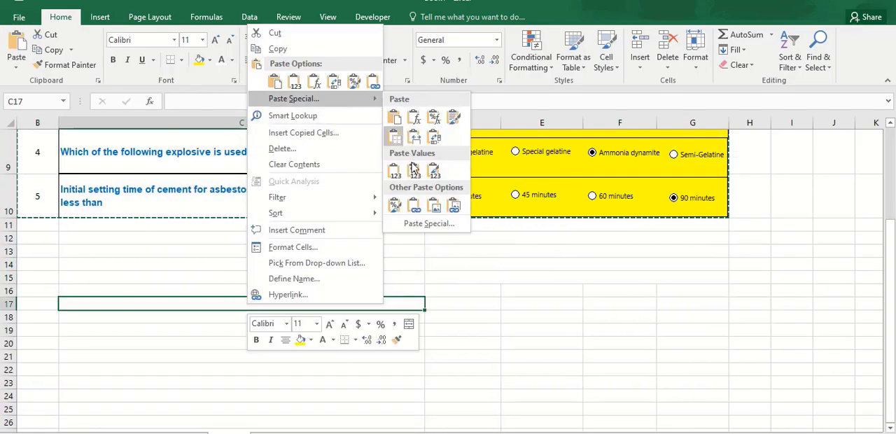
left_click(432, 205)
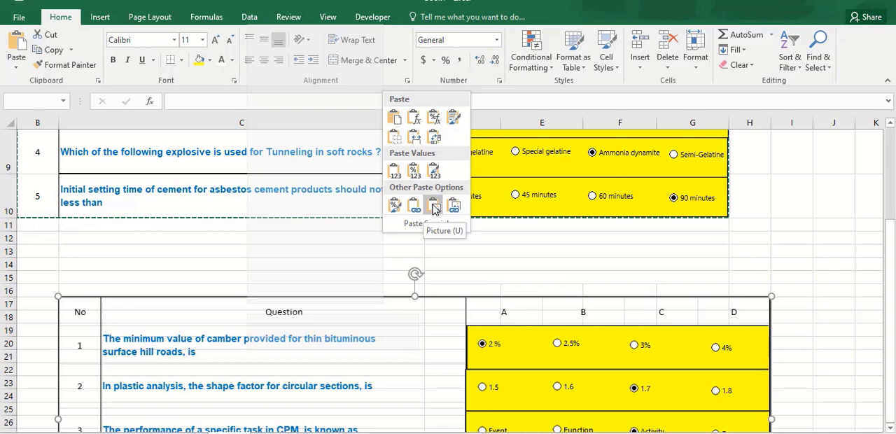
left_click_drag(476, 361, 455, 313)
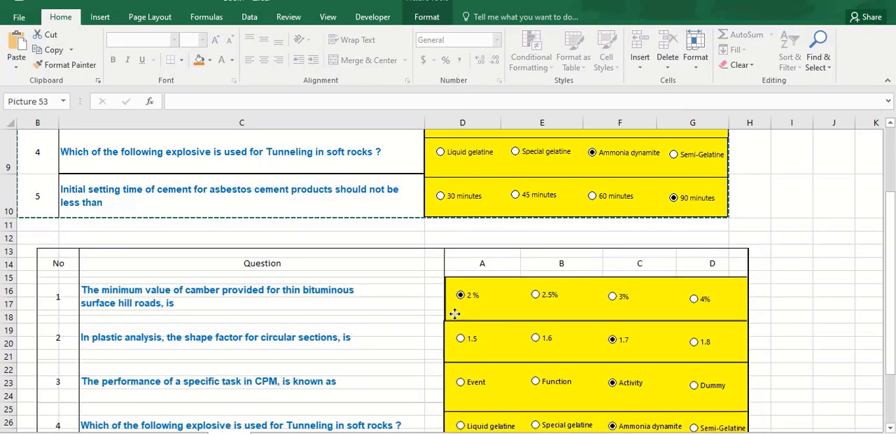
left_click(850, 249)
scroll(849, 250, "up", 1)
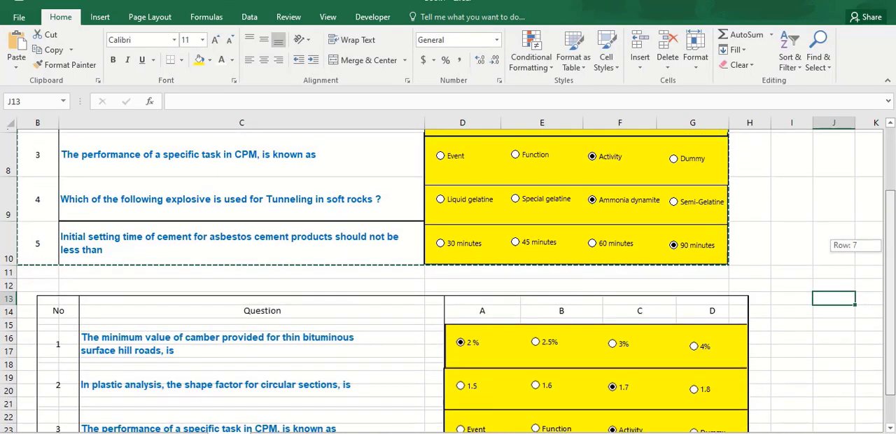
scroll(888, 245, "up", 1)
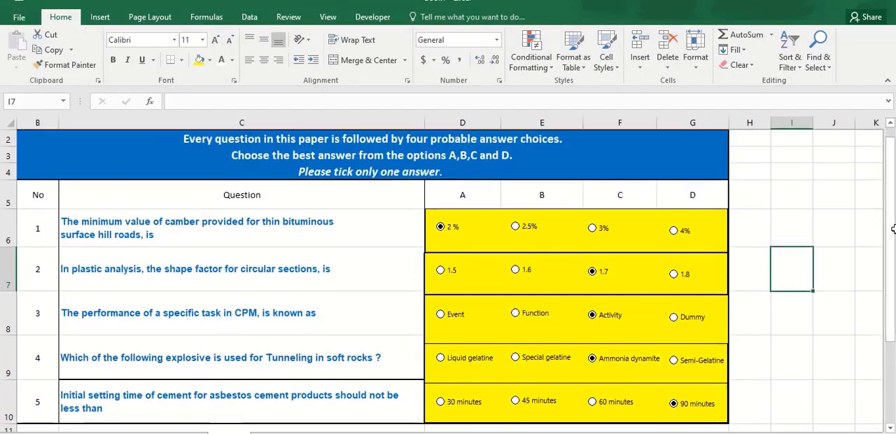
left_click(777, 226)
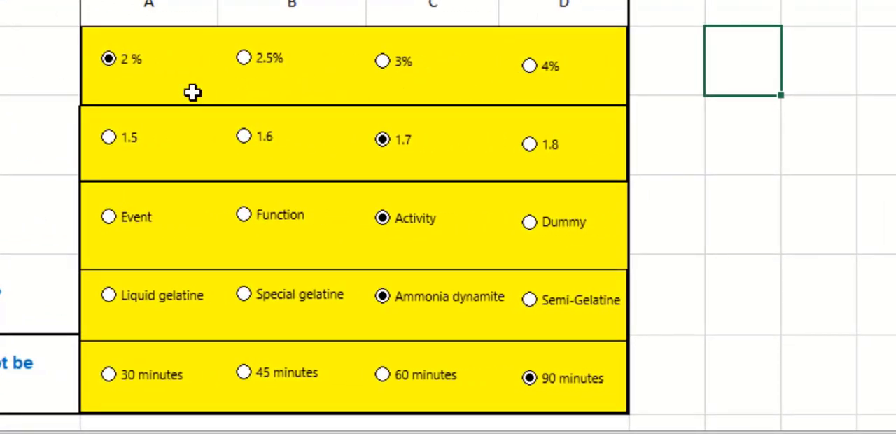
Delete all twenty option buttons from the yellow answer area of questions 1 to 5
left_click(130, 62, "ctrl")
left_click(289, 62, "ctrl")
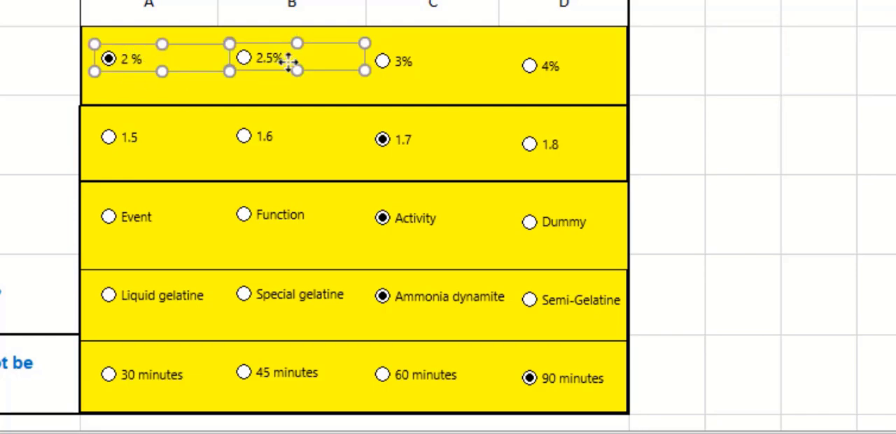
left_click(378, 64, "ctrl")
left_click(545, 70, "ctrl")
left_click(550, 143, "ctrl")
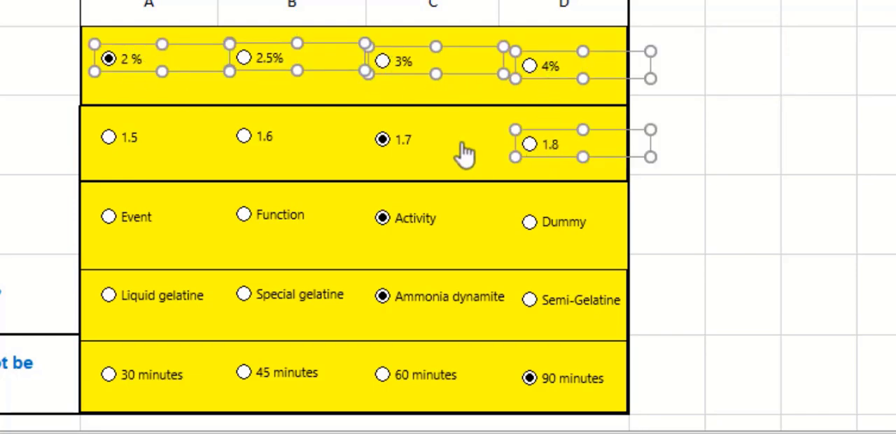
left_click(402, 140, "ctrl")
left_click(260, 146, "ctrl")
left_click(131, 138, "ctrl")
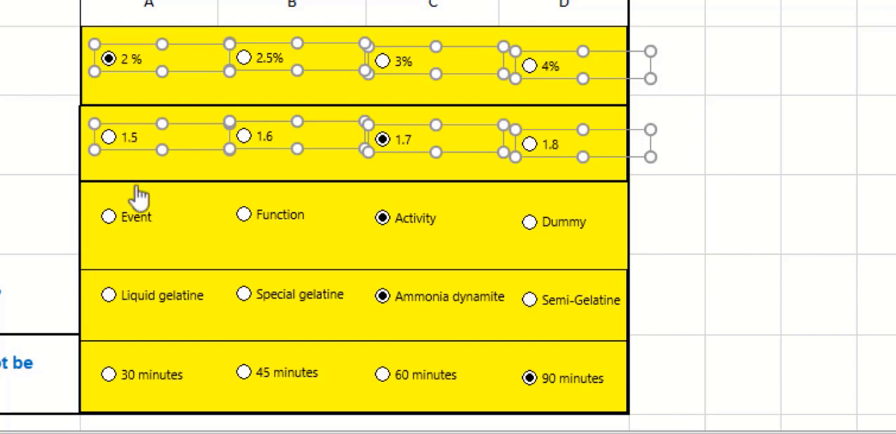
left_click(140, 233, "ctrl")
left_click(265, 233, "ctrl")
left_click(405, 216, "ctrl")
left_click(557, 223, "ctrl")
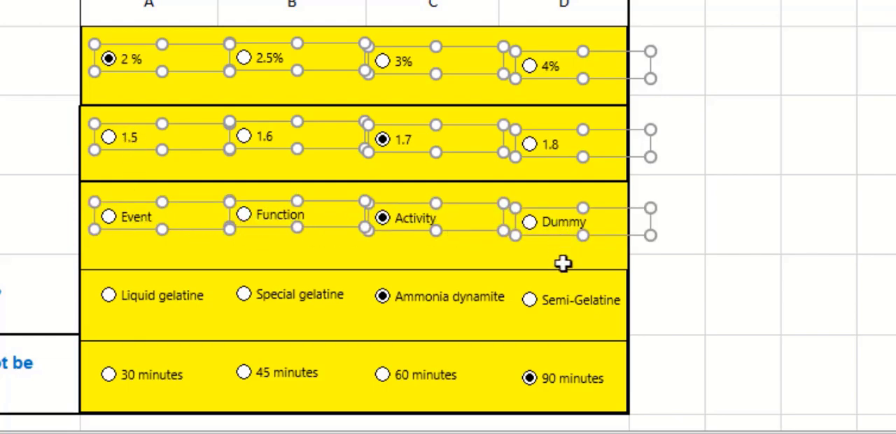
left_click(571, 312, "ctrl")
left_click(419, 310, "ctrl")
left_click(312, 312, "ctrl")
left_click(187, 305, "ctrl")
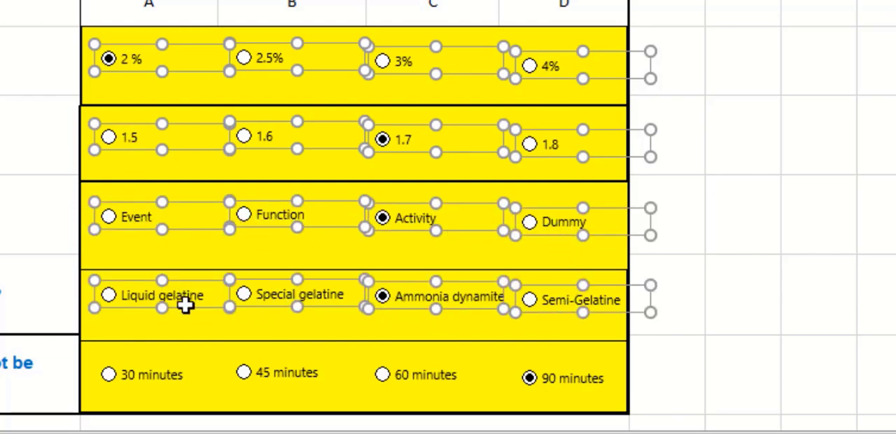
left_click(176, 371, "ctrl")
left_click(266, 372, "ctrl")
left_click(416, 374, "ctrl")
left_click(534, 382, "ctrl")
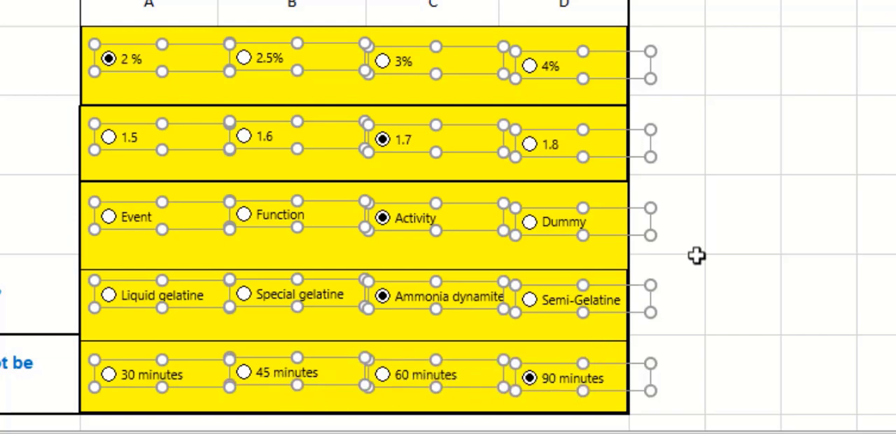
key("Delete")
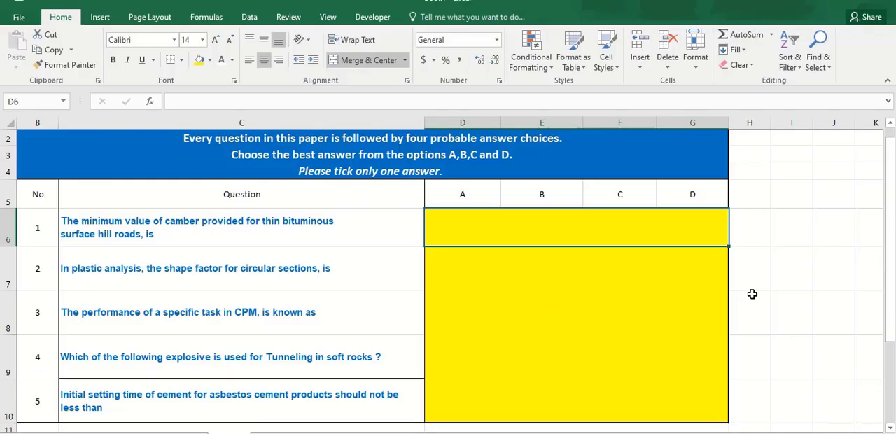
left_click(670, 181)
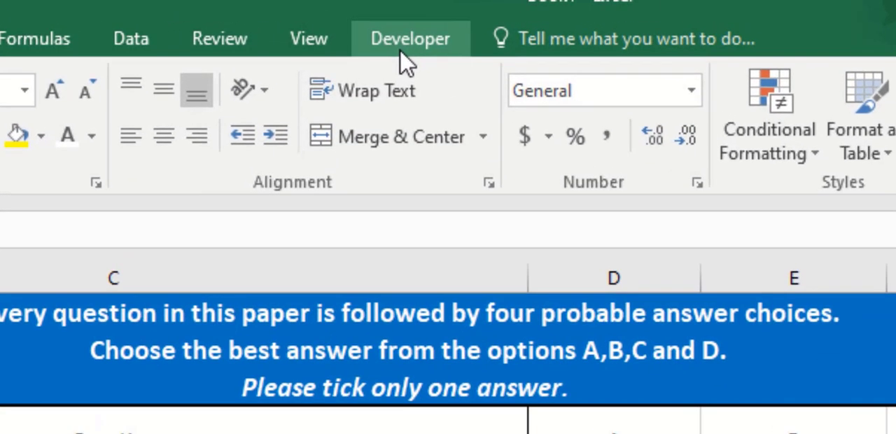
Insert an Option Button form control in question 1's answer row under heading A
left_click(407, 40)
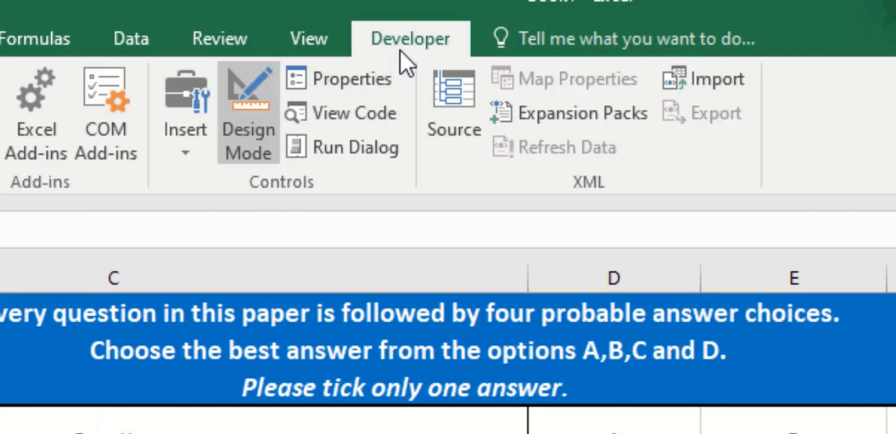
left_click(192, 163)
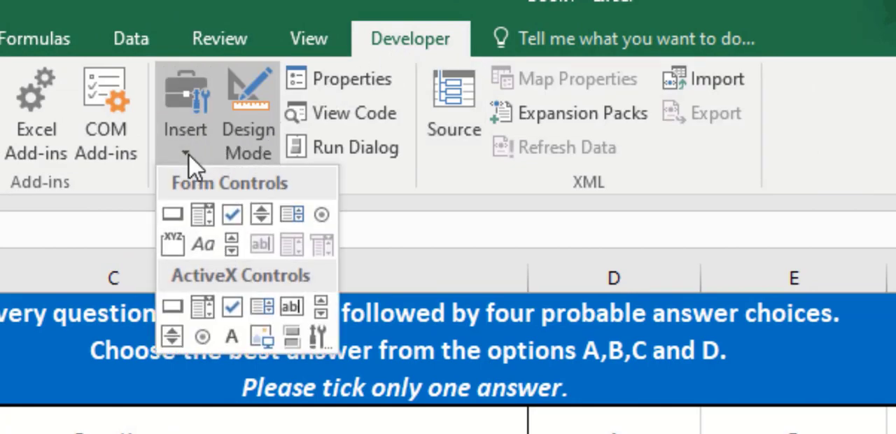
key("Right")
key("Right")
key("Right")
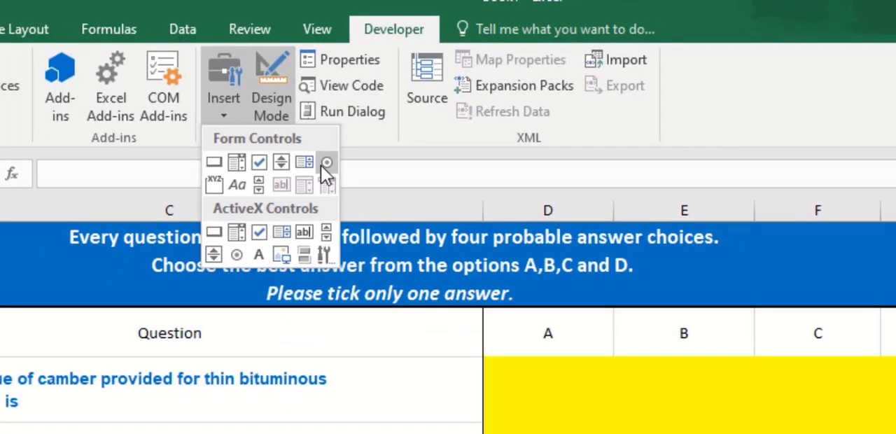
left_click(316, 217)
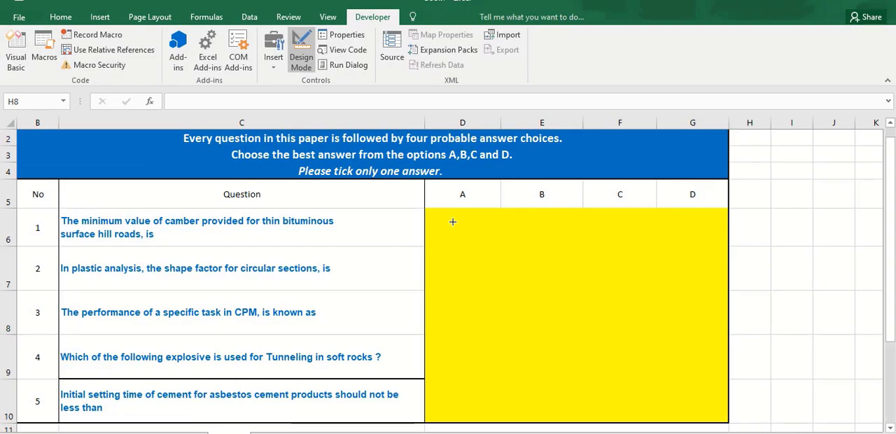
left_click(452, 221)
left_click_drag(515, 236, 495, 229)
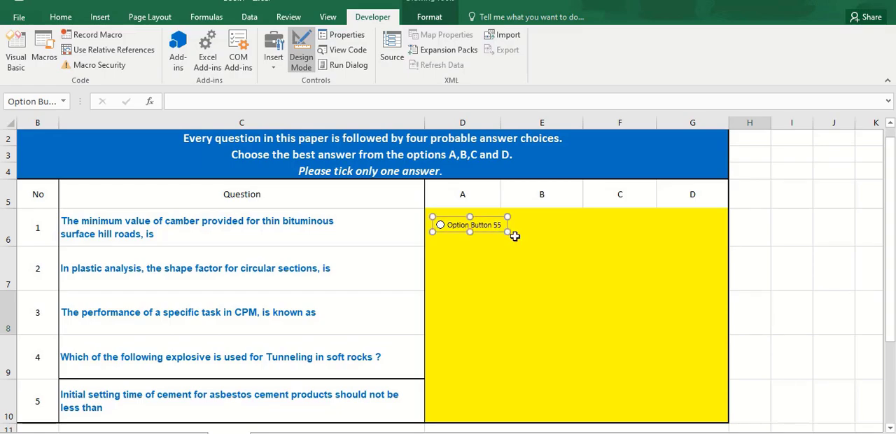
Copy question 1's option button and paste three duplicates of it
right_click(493, 235)
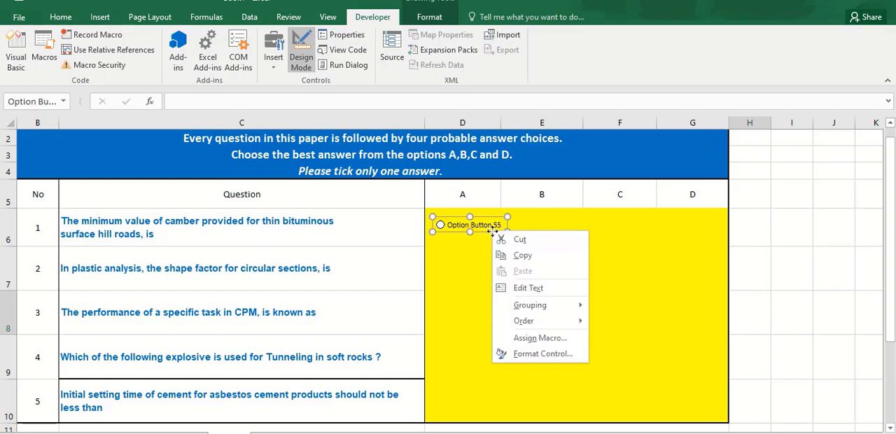
left_click(555, 258)
key("ctrl+v")
key("ctrl+v")
key("ctrl+v")
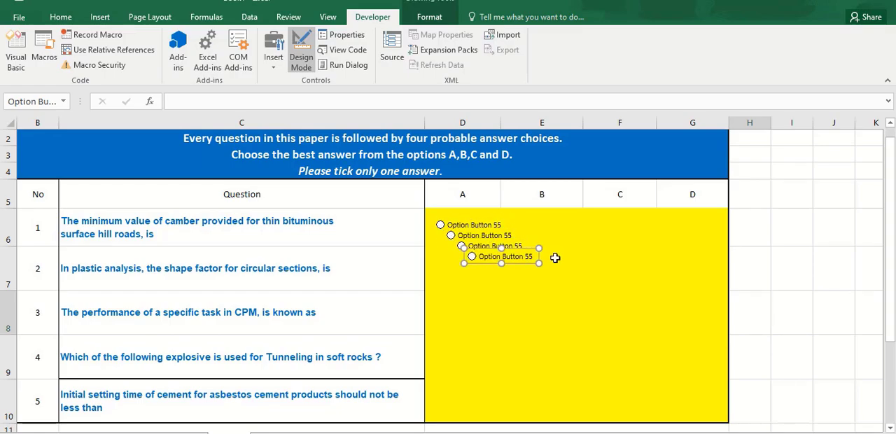
Arrange the three duplicated option buttons in question 1's row, one each under headings B, C and D
left_click_drag(571, 265, 702, 233)
right_click(488, 248)
left_click(468, 256)
left_click_drag(467, 256, 602, 233)
right_click(472, 236)
left_click(470, 243)
left_click_drag(471, 243, 535, 233)
left_click(798, 265)
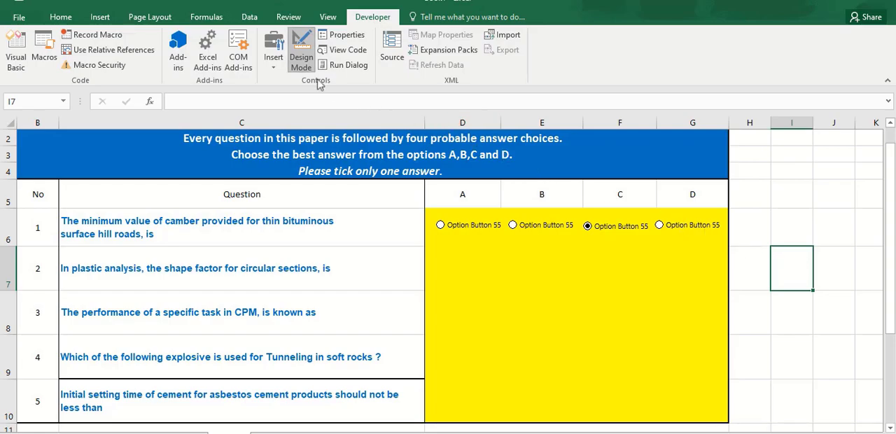
Insert a new Option Button form control in question 2's answer row under heading A
left_click(275, 64)
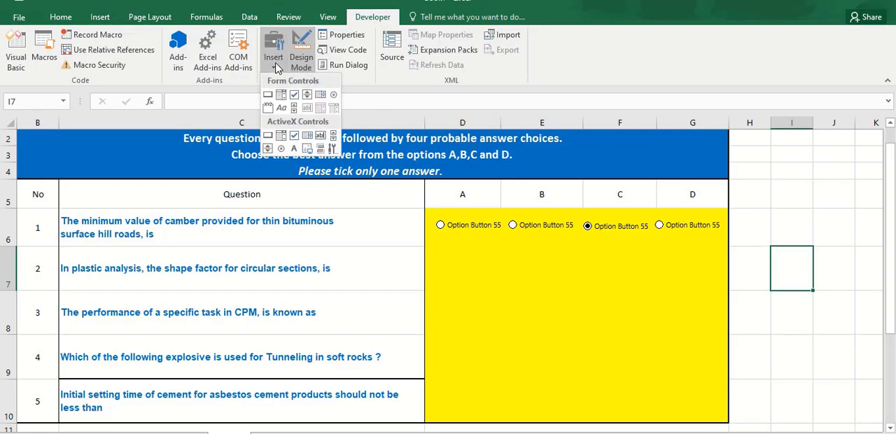
left_click(333, 97)
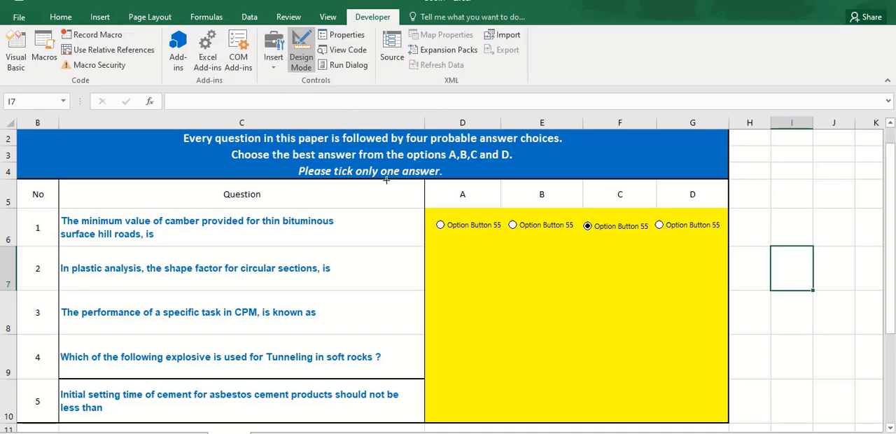
left_click(441, 267)
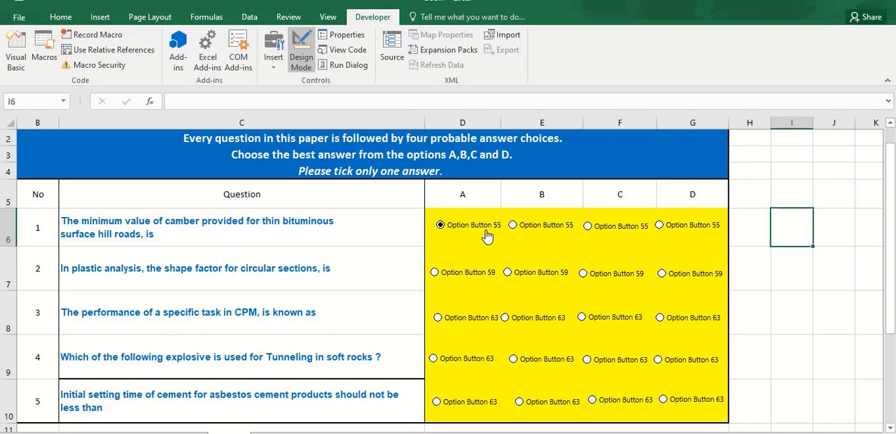
Align the five option buttons under heading A to the left and distribute them vertically
right_click(464, 227)
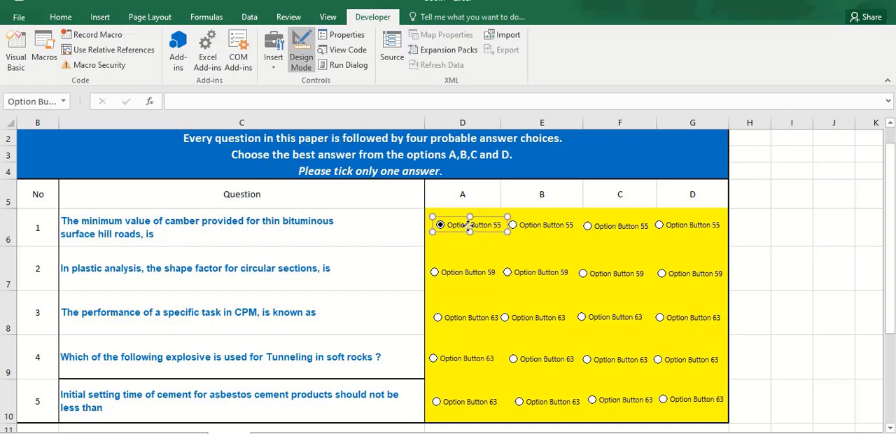
left_click(458, 273, "ctrl")
left_click(462, 316, "ctrl")
left_click(464, 360, "ctrl")
left_click(467, 401, "ctrl")
left_click(429, 17)
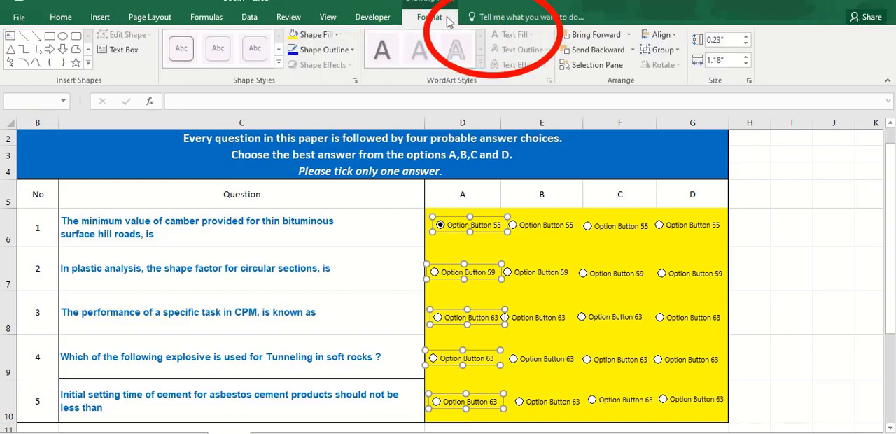
left_click(673, 36)
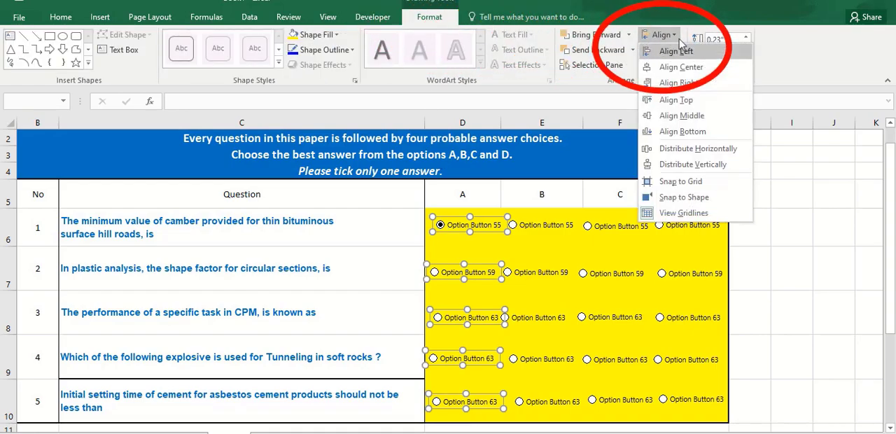
left_click(682, 54)
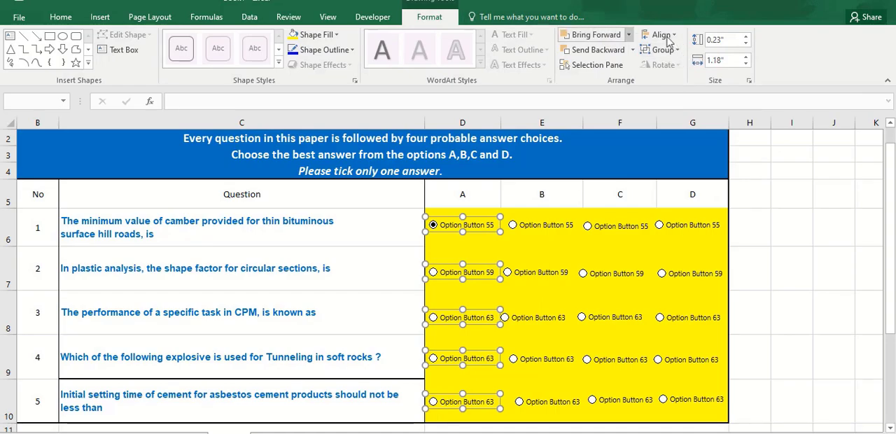
left_click(662, 35)
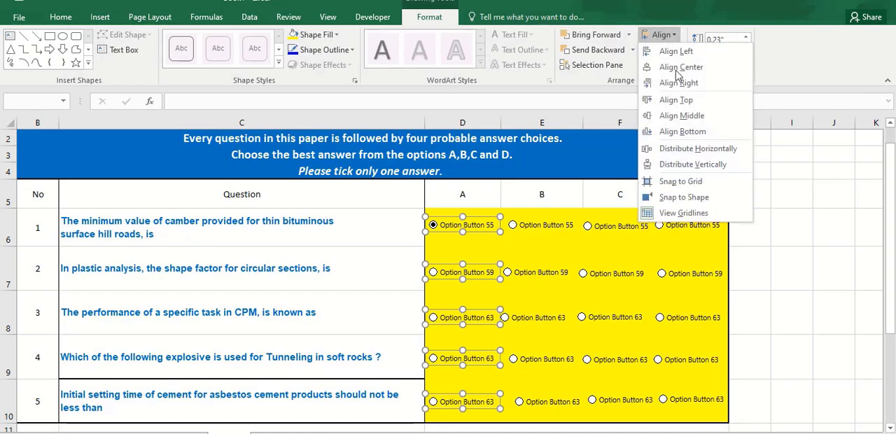
left_click(705, 164)
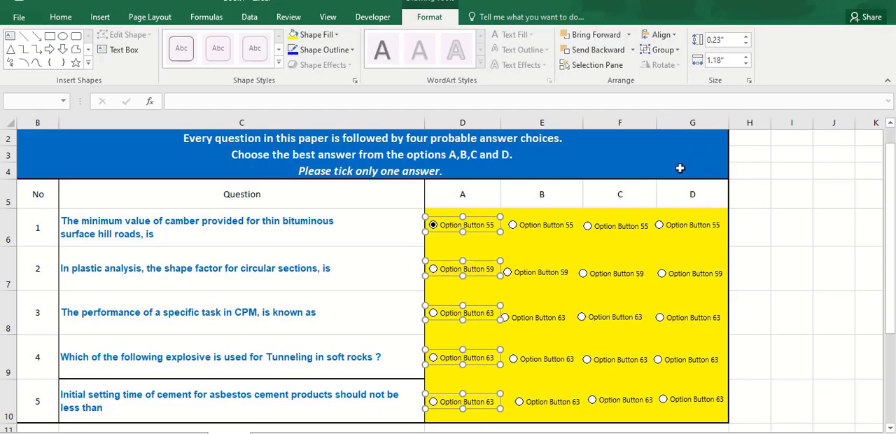
Align the five option buttons under heading B to the left and distribute them vertically
left_click(543, 225, "ctrl")
key("Escape")
right_click(535, 228)
left_click(527, 273, "ctrl")
left_click(536, 316, "ctrl")
left_click(540, 364, "ctrl")
left_click(550, 405, "ctrl")
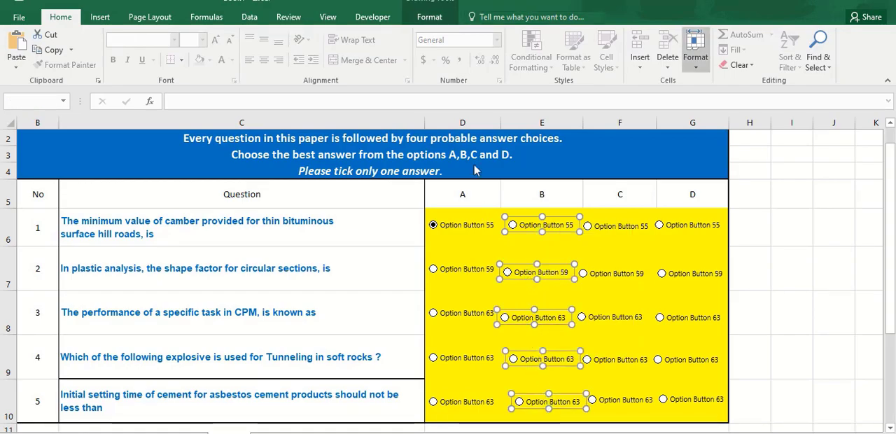
left_click(429, 17)
left_click(676, 35)
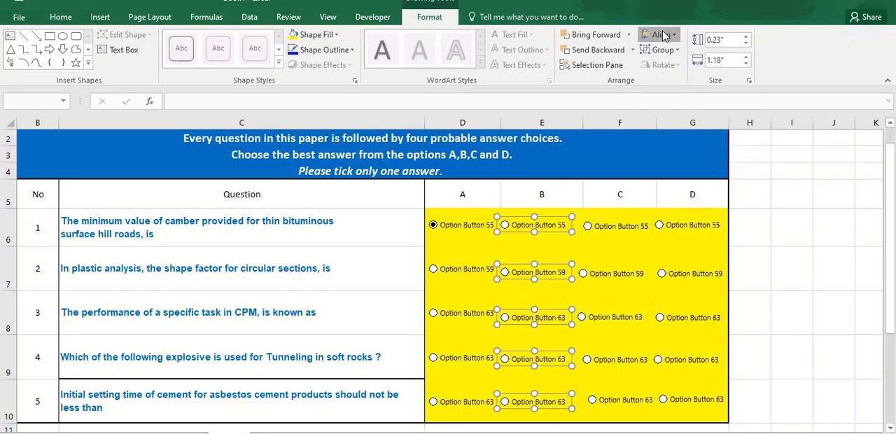
left_click(661, 35)
left_click(700, 166)
left_click(794, 286)
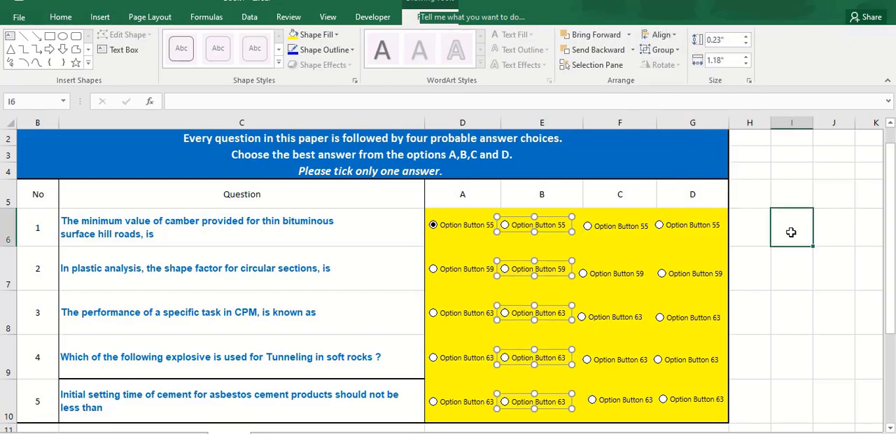
Align the five option buttons under heading C to the left and distribute them vertically
left_click(619, 225, "ctrl")
left_click(616, 273, "ctrl")
left_click(615, 316, "ctrl")
left_click(619, 359, "ctrl")
left_click(625, 399, "ctrl")
left_click(661, 34)
left_click(682, 56)
left_click(661, 35)
left_click(693, 164)
Align the five option buttons under heading D to the left and distribute them vertically
left_click(686, 361, "ctrl")
left_click(661, 34)
left_click(679, 53)
left_click(693, 164)
left_click(797, 283)
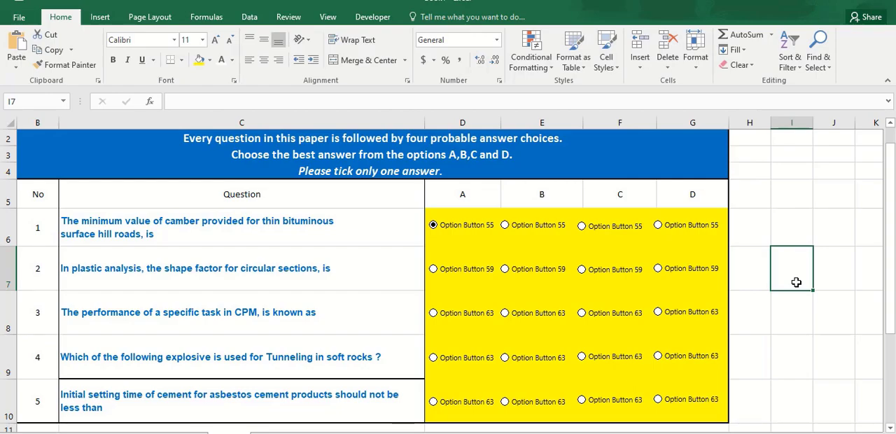
Test the ungrouped option buttons by choosing different options in questions 1, 2 and 4
left_click(505, 270)
left_click(581, 270)
left_click(658, 270)
left_click(658, 224)
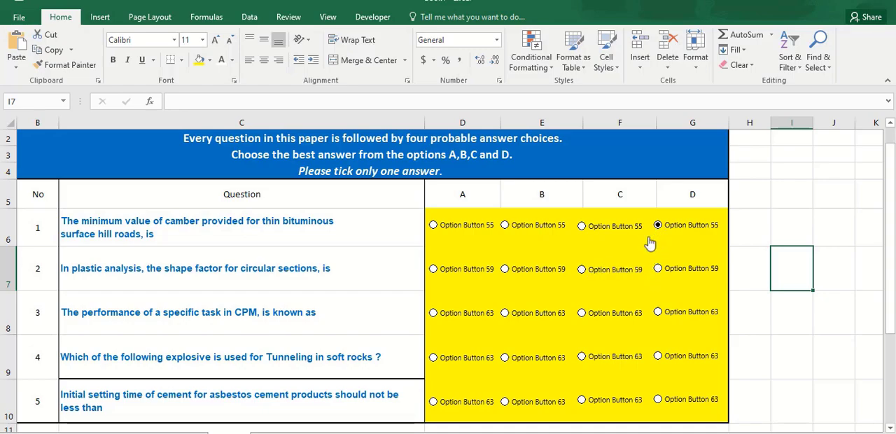
left_click(504, 357)
left_click(581, 357)
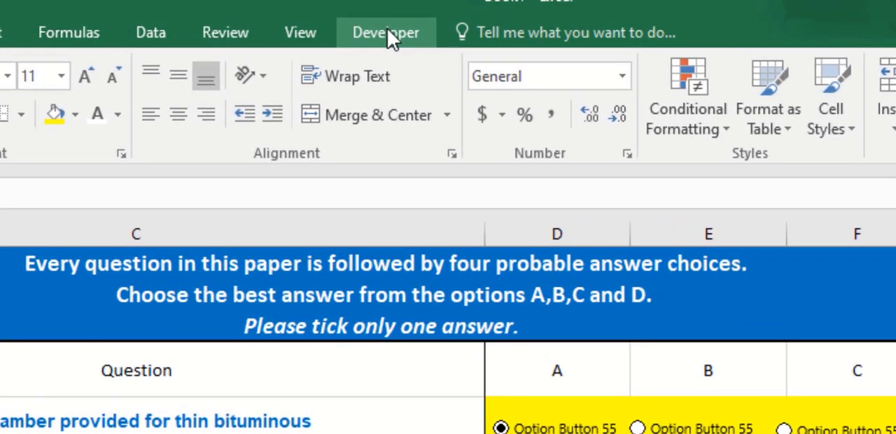
left_click(373, 16)
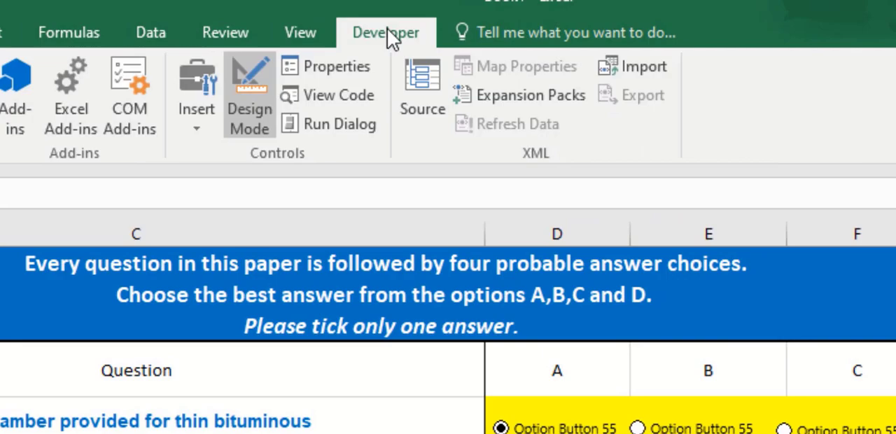
left_click(206, 129)
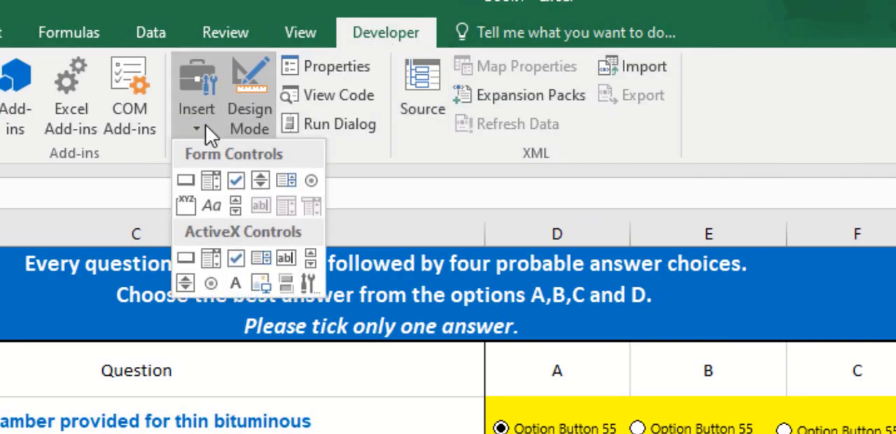
left_click(186, 207)
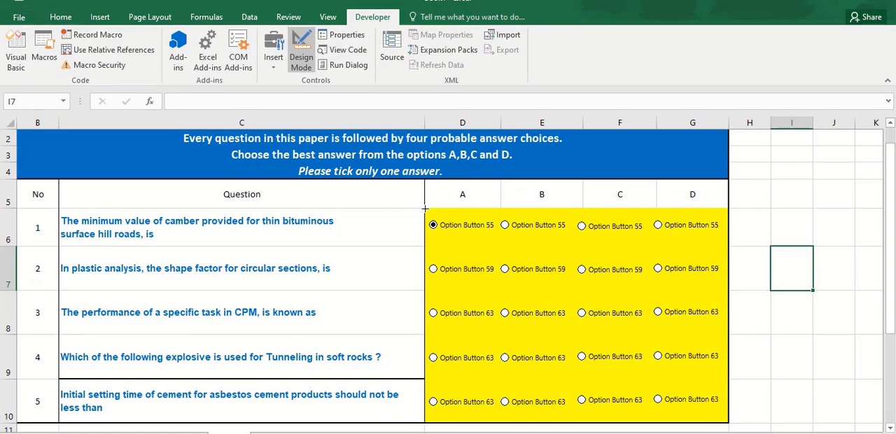
left_click_drag(425, 208, 490, 273)
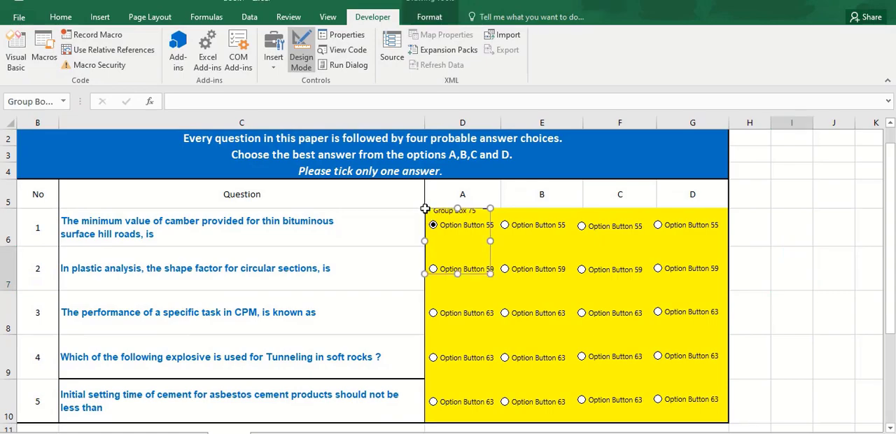
left_click(811, 264)
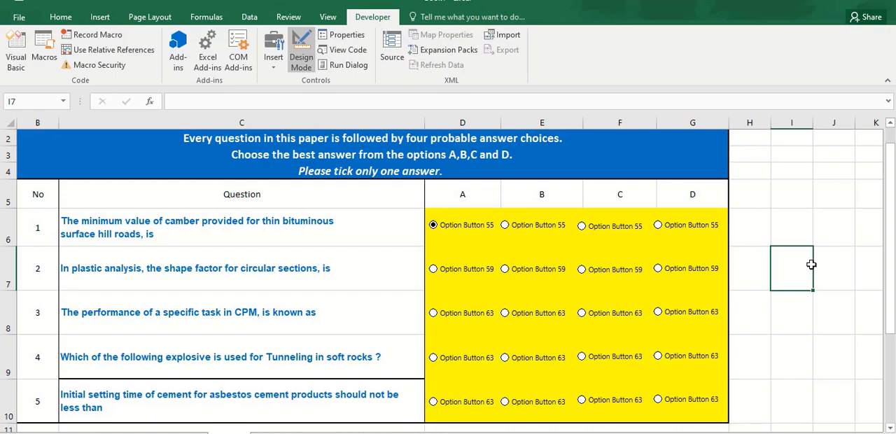
Insert a Group Box form control around the four options of question 1 and another around those of question 2
left_click(274, 62)
left_click(274, 105)
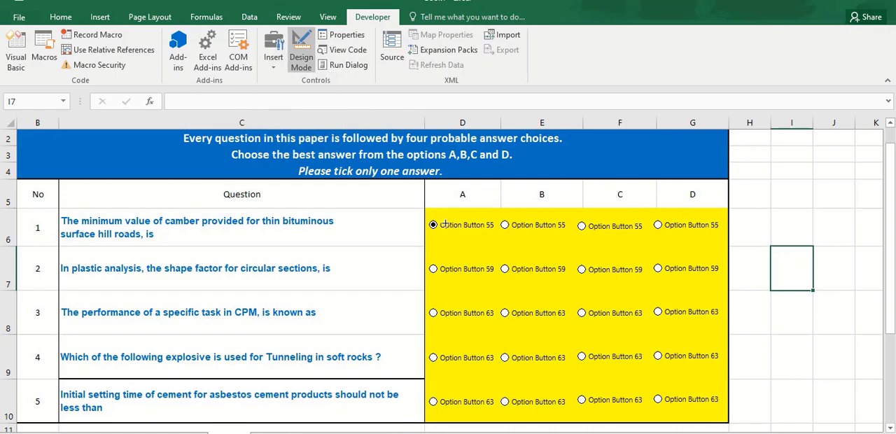
mouse_move(425, 209)
left_mouse_down()
mouse_move(470, 246)
mouse_move(727, 254)
left_mouse_up()
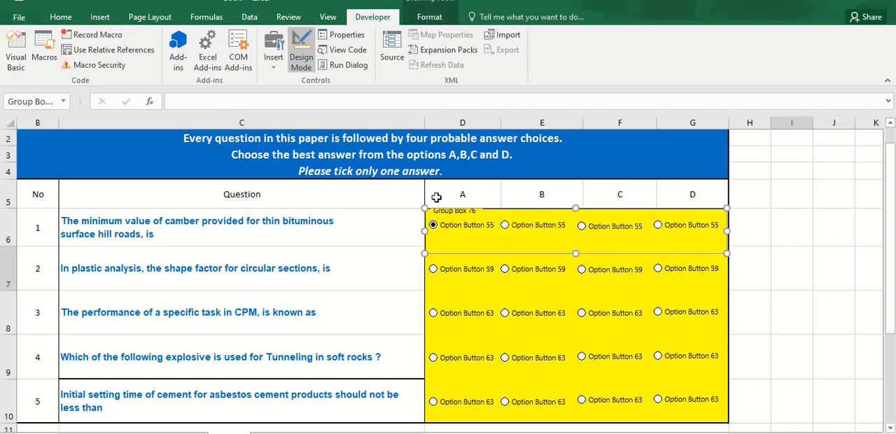
left_click(273, 70)
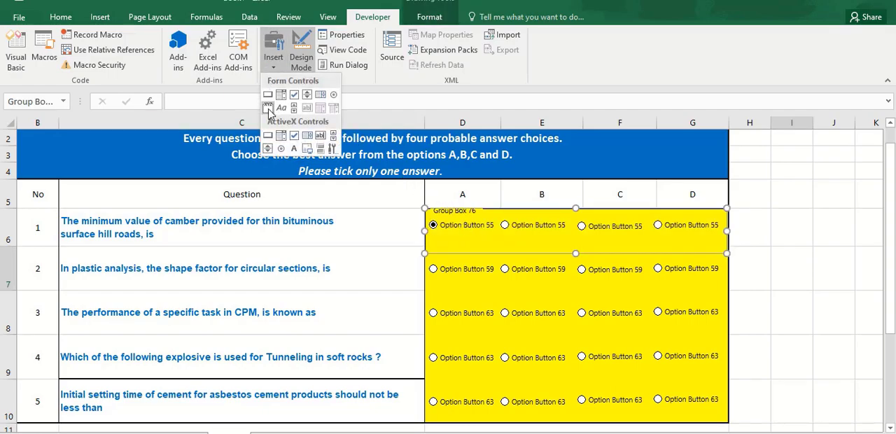
left_click(273, 114)
left_click_drag(424, 253, 722, 300)
Insert separate Group Box form controls around the four options of questions 3, 4 and 5
left_click(273, 70)
left_click(272, 114)
left_click_drag(425, 298, 728, 345)
left_click(273, 70)
left_click(272, 114)
left_click_drag(424, 344, 728, 387)
left_click(273, 70)
left_click(272, 114)
mouse_move(425, 388)
left_mouse_down()
mouse_move(545, 424)
mouse_move(728, 423)
left_mouse_up()
key("Escape")
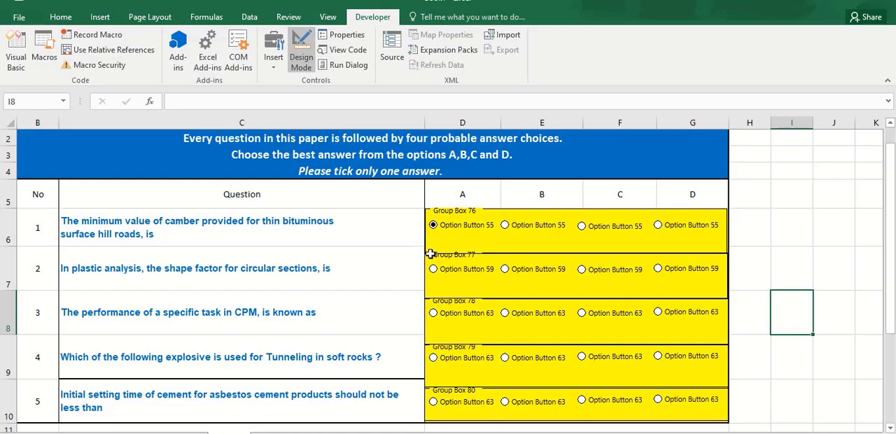
Test the grouped options, ending with C for question 1, B for 2, D for 3, and C for 4 and 5
left_click(505, 225)
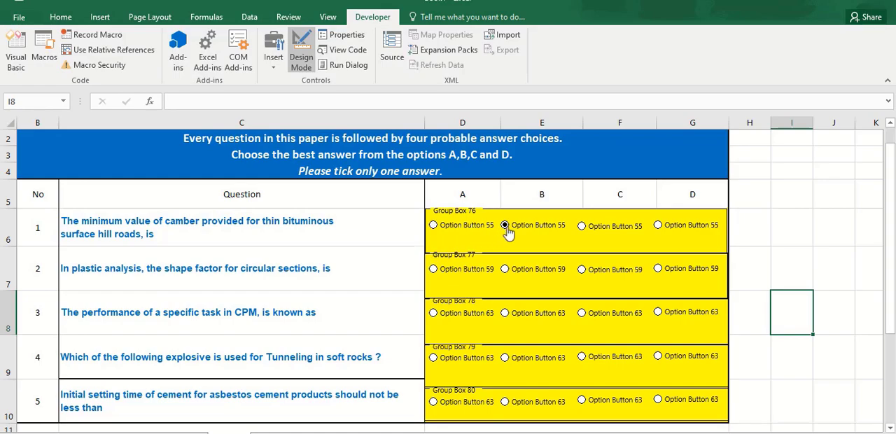
left_click(659, 228)
left_click(582, 230)
left_click(658, 270)
left_click(508, 277)
left_click(583, 315)
left_click(658, 313)
left_click(582, 358)
left_click(506, 404)
left_click(604, 400)
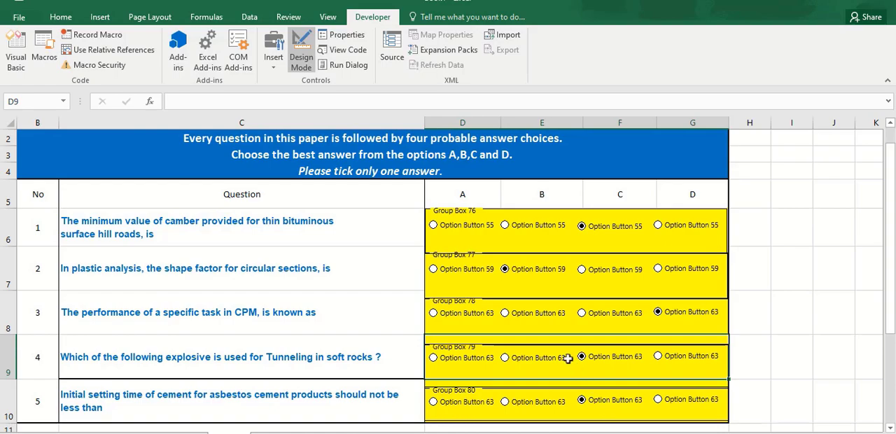
Delete the caption text of the group boxes around all five questions' options
left_click(442, 212)
right_click(442, 213)
left_click(468, 269)
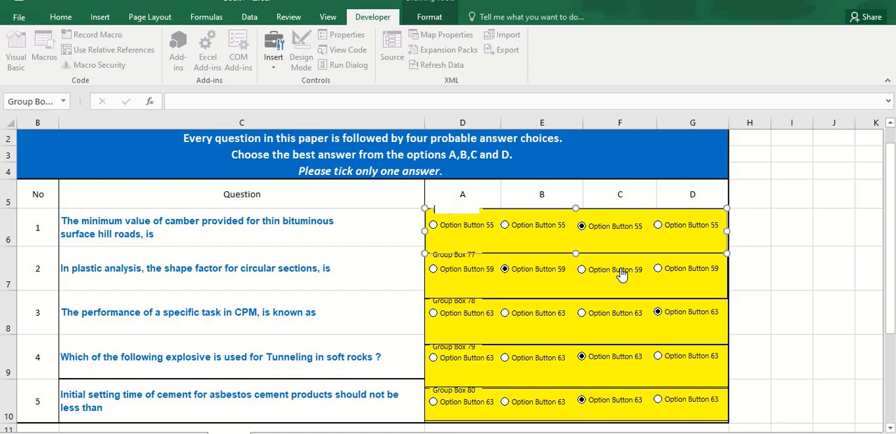
left_click(845, 354)
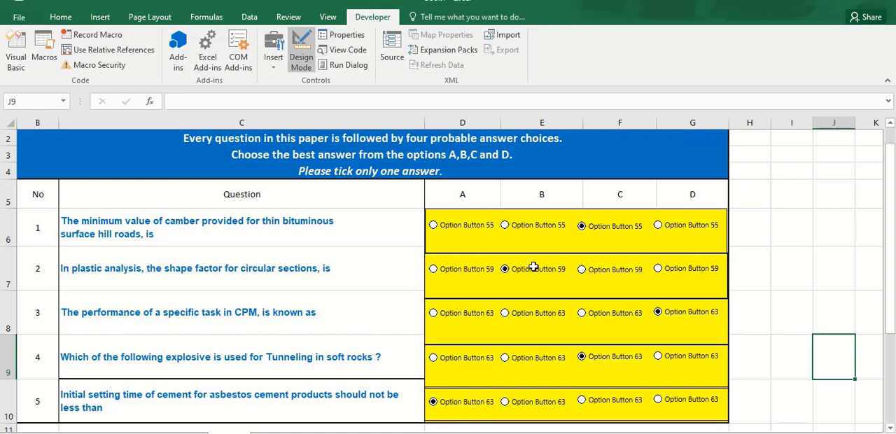
Open a second window of the workbook and arrange the two windows vertically side by side
scroll(534, 266, "down", 3)
scroll(533, 266, "up", 3)
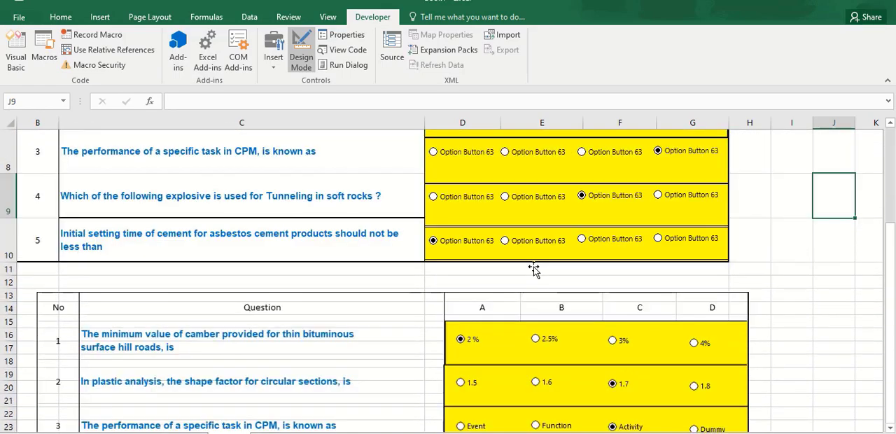
scroll(533, 269, "up", 1)
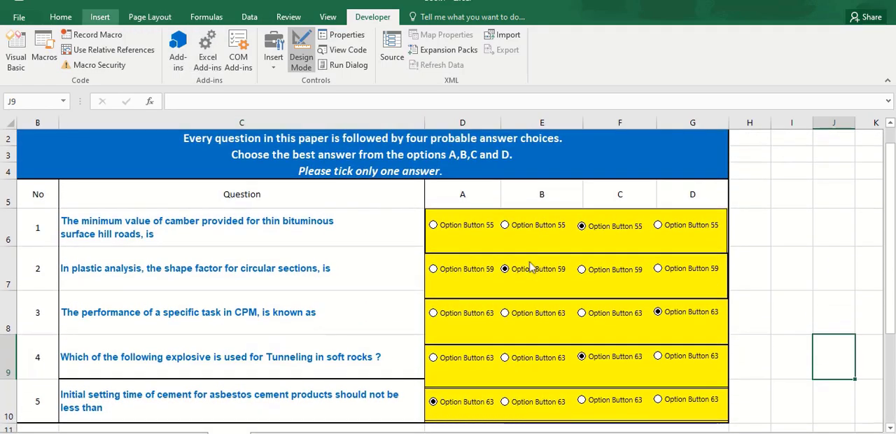
left_click(327, 17)
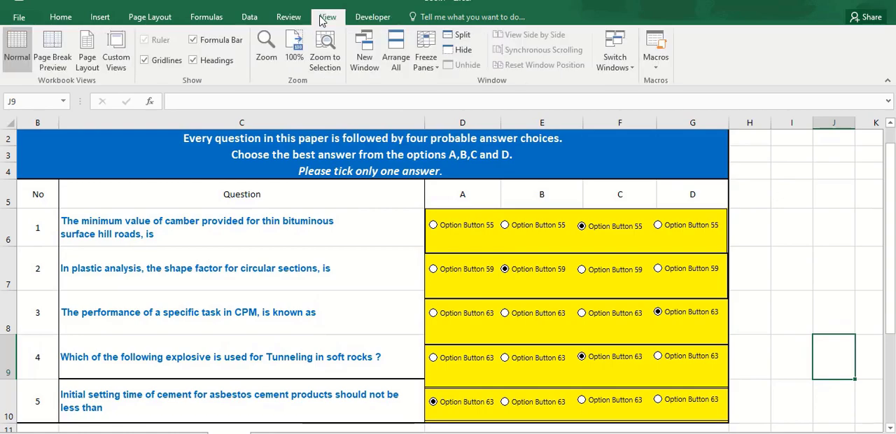
left_click(364, 45)
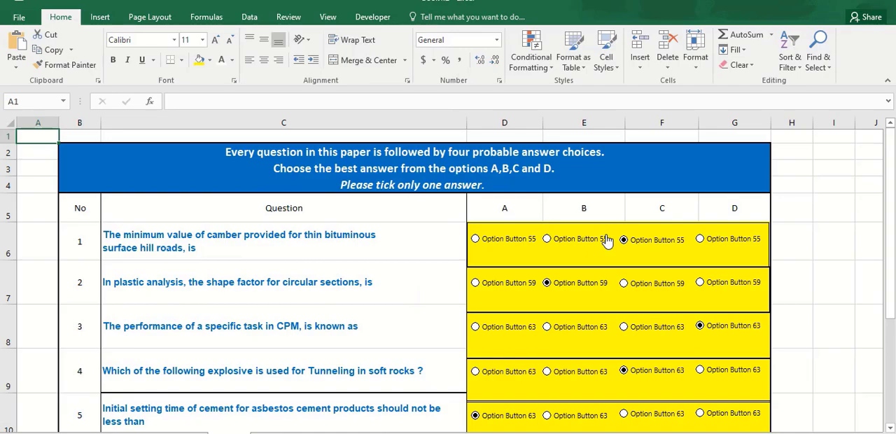
left_click_drag(891, 192, 891, 191)
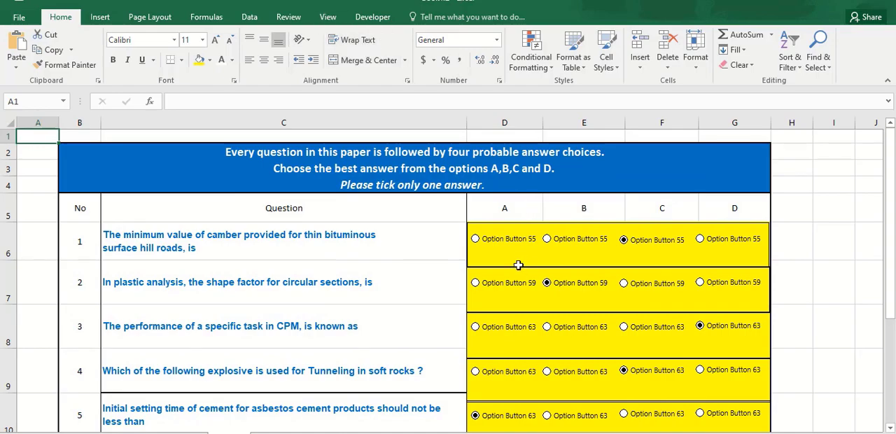
left_click(328, 18)
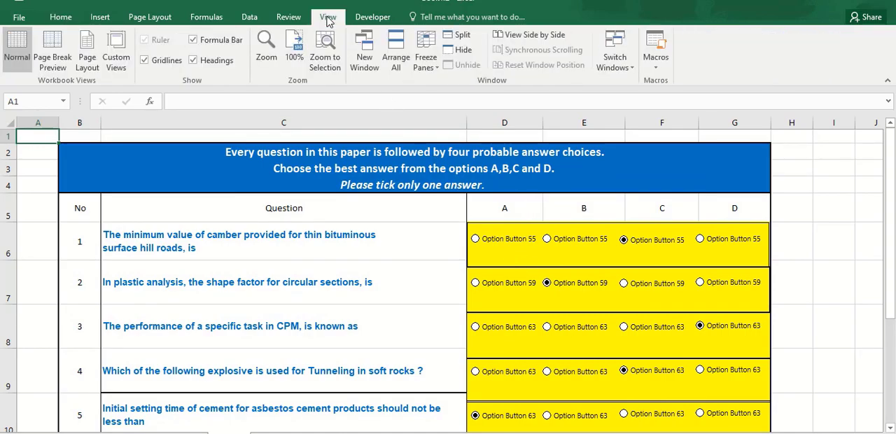
left_click(397, 61)
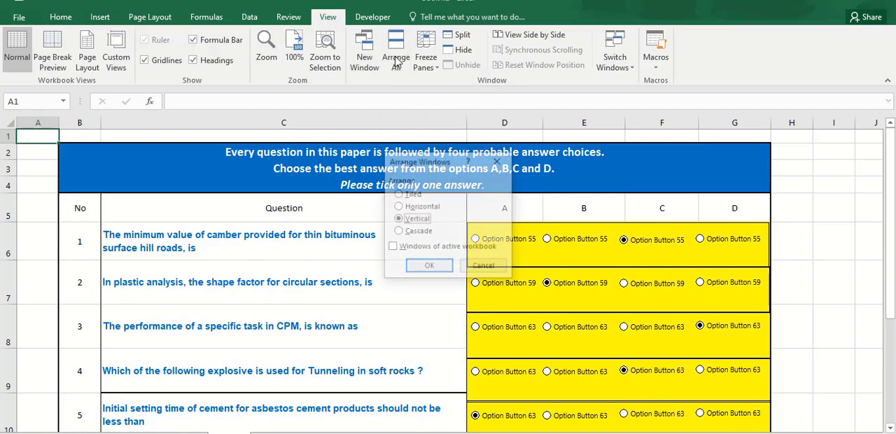
left_click(424, 267)
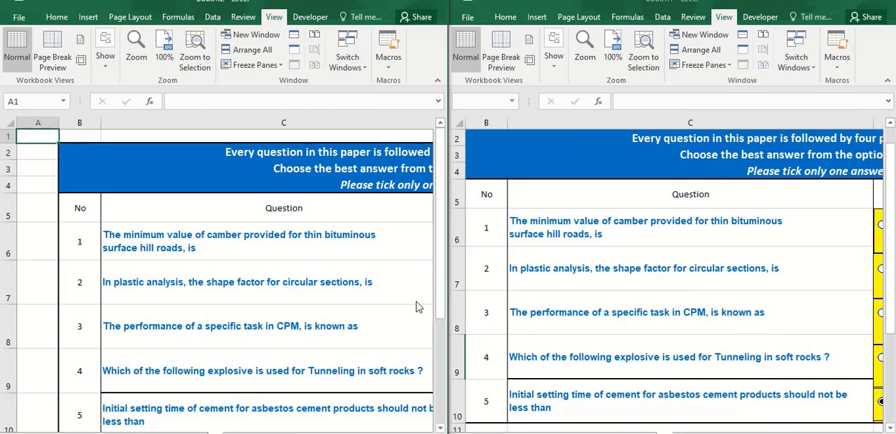
Replace every option button's label with the matching answer from the reference picture, such as 2%, 1.5%, Event, Liquid gelatine and 30 minutes in column A
scroll(411, 327, "down", 2)
scroll(410, 327, "up", 2)
scroll(224, 280, "right", 6)
left_click(588, 308)
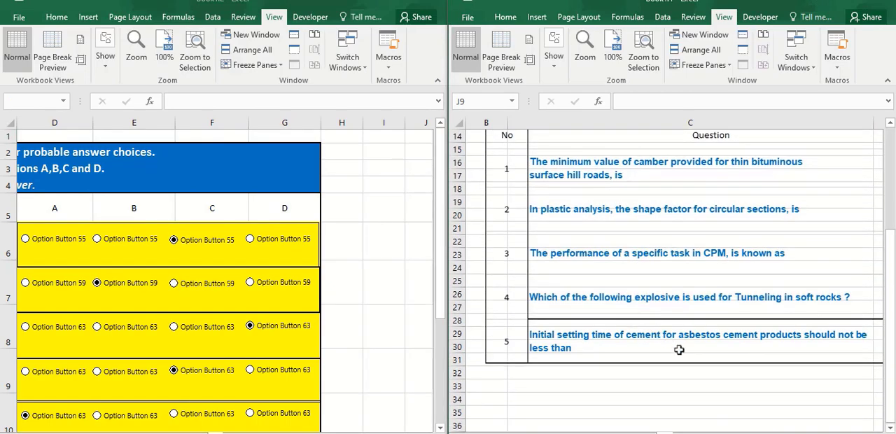
left_click_drag(774, 432, 801, 432)
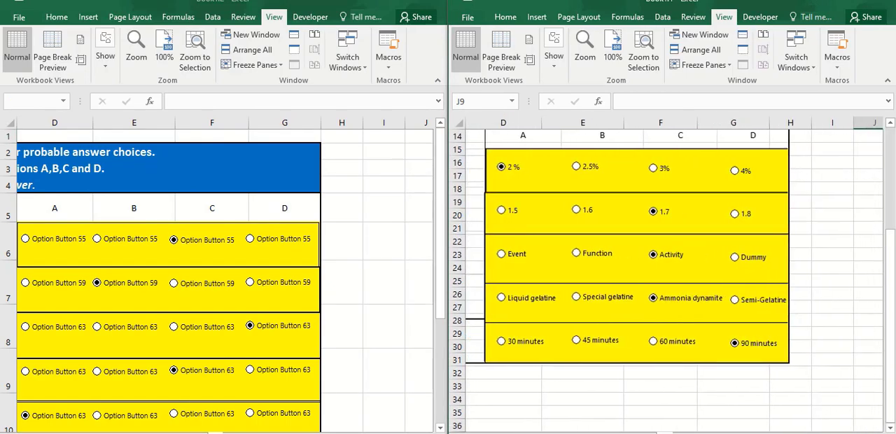
right_click(41, 239)
left_click(41, 239)
right_click(41, 240)
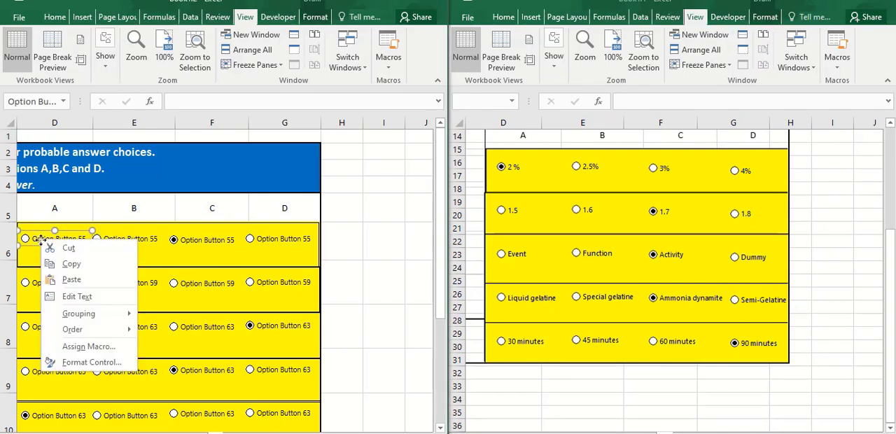
left_click(77, 296)
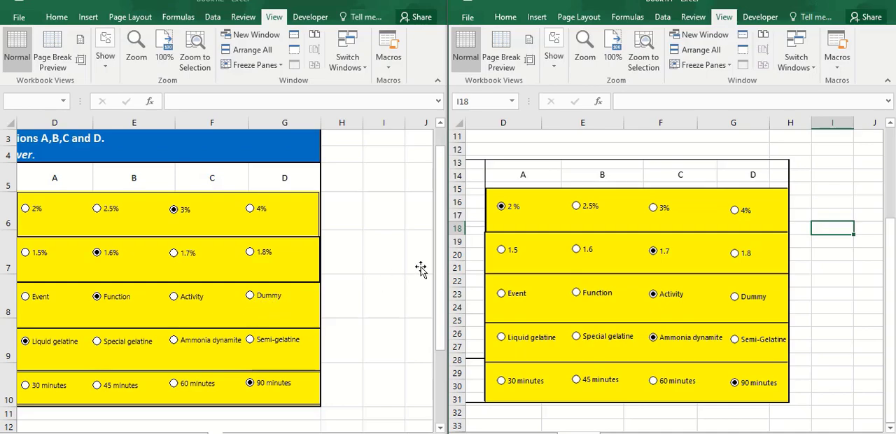
Close the window showing the reference picture and maximize the remaining workbook window on the question table
left_click(600, 224)
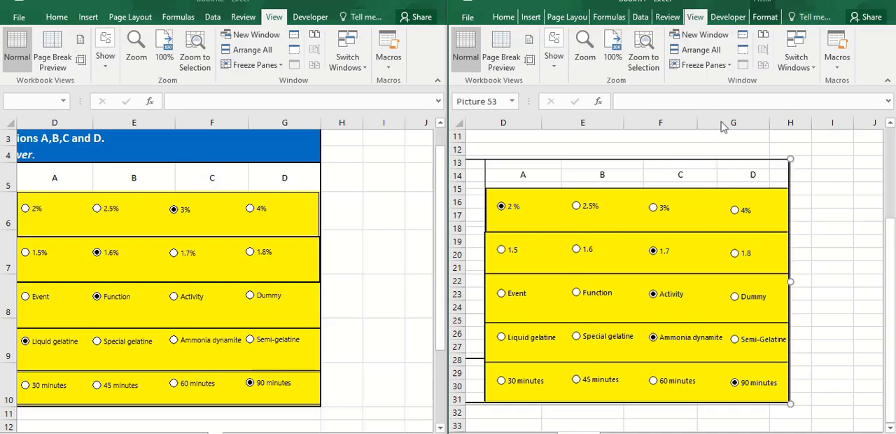
left_click(884, 4)
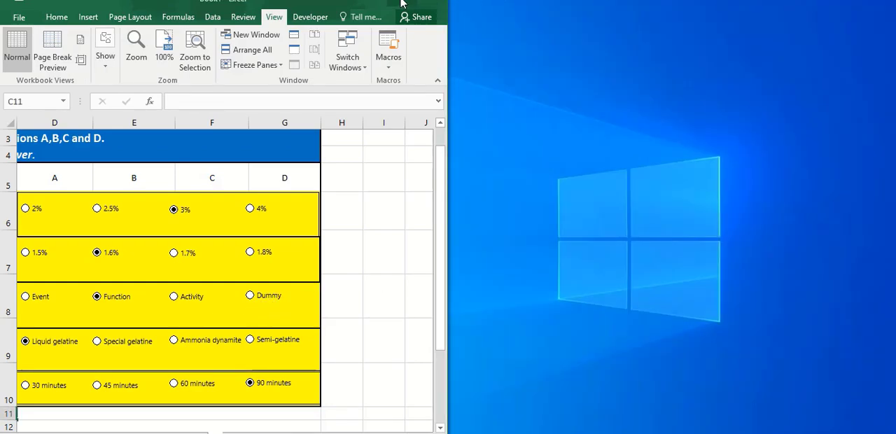
left_click(404, 4)
left_click(438, 265)
scroll(448, 272, "left", 3)
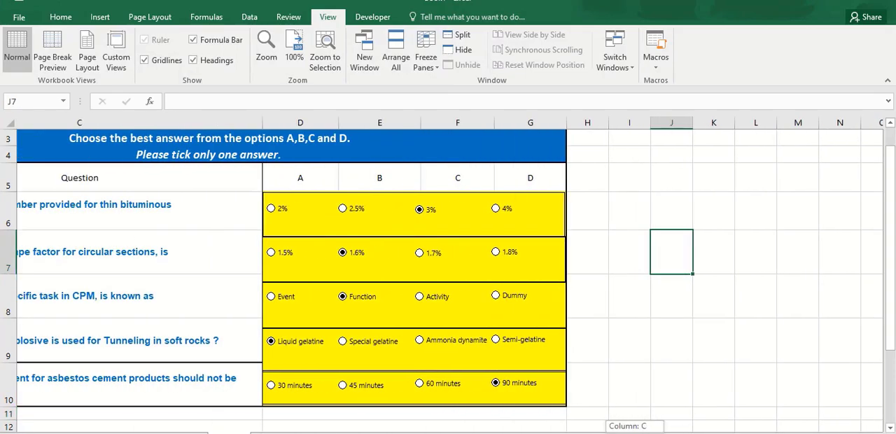
scroll(448, 273, "left", 1)
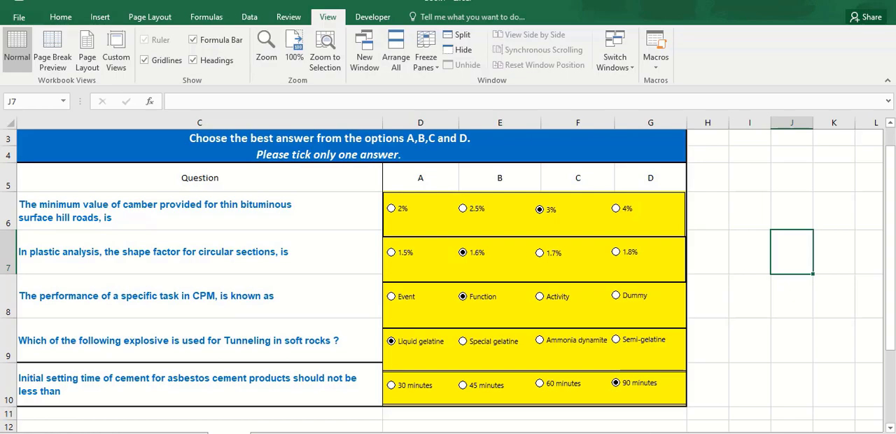
scroll(448, 273, "left", 2)
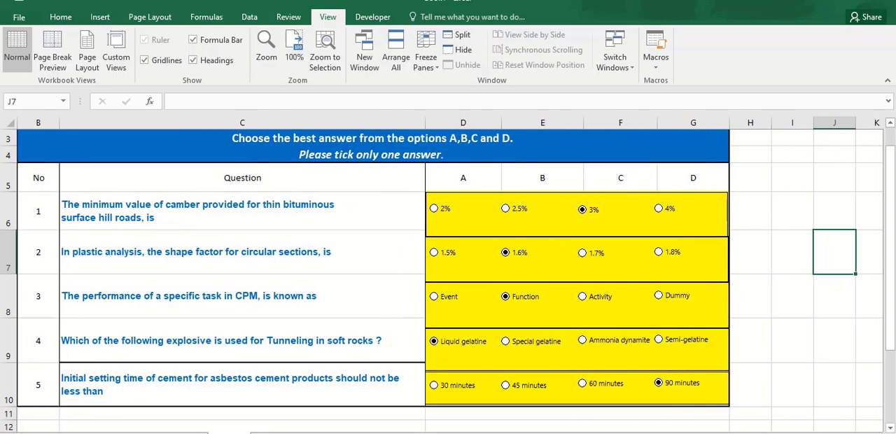
Choose 2.5% for question 1, 1.7% for question 2, Activity for question 3 and Ammonia dynamite for question 4
left_click(510, 210)
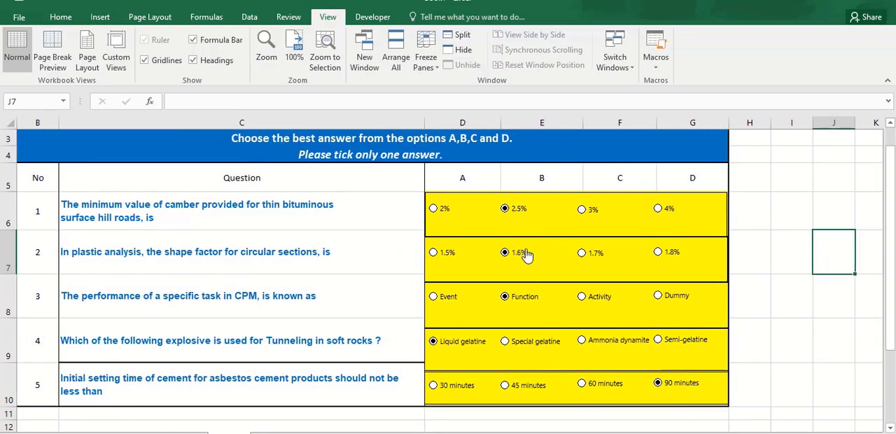
left_click(590, 261)
left_click(589, 301)
left_click(620, 343)
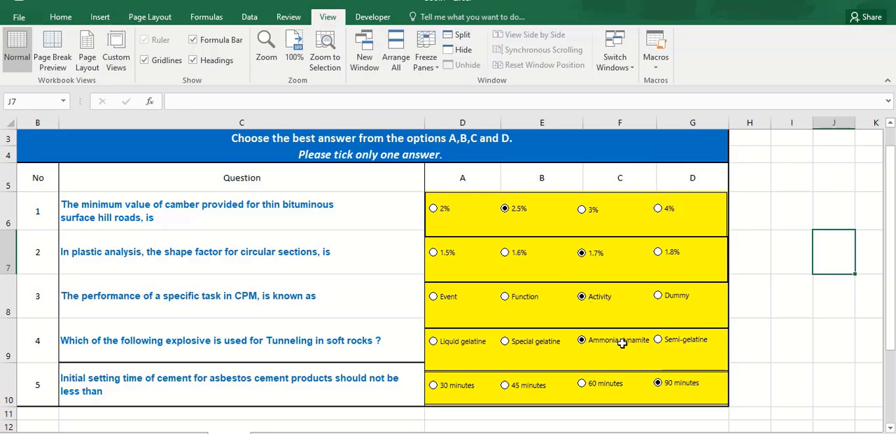